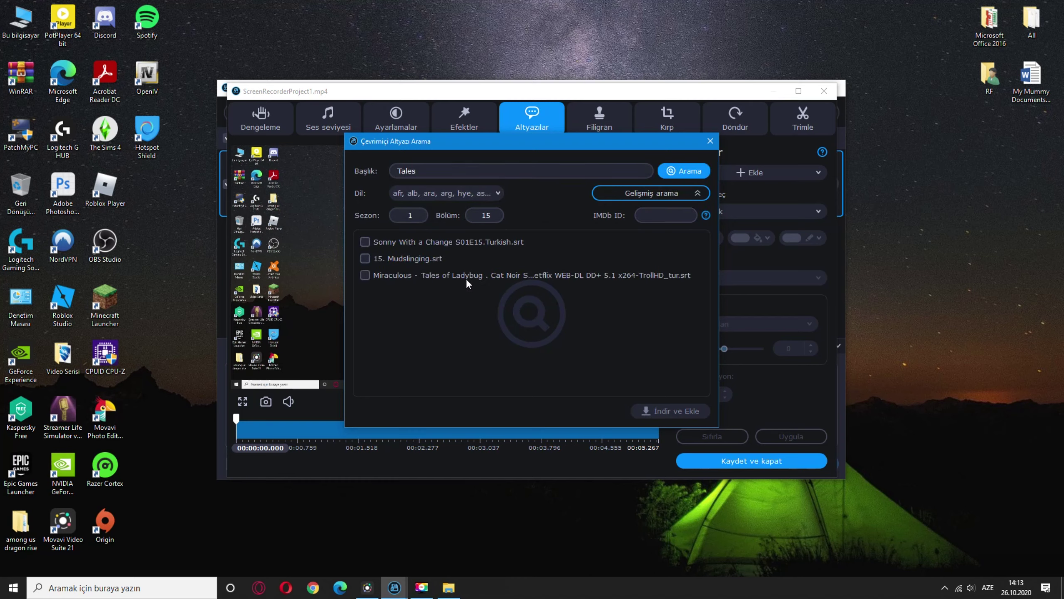
Download the Miraculous - Tales of Ladybug Turkish subtitle file from the online search and add it to the clip
click(364, 275)
click(670, 410)
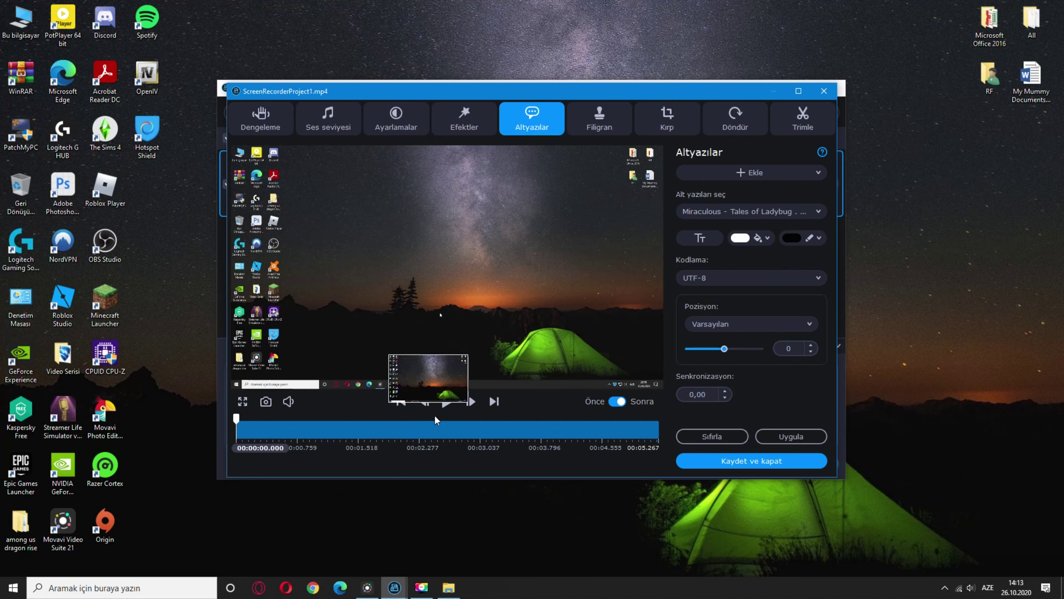
Play the clip to check its subtitles, and save the edits and close the editor
click(448, 401)
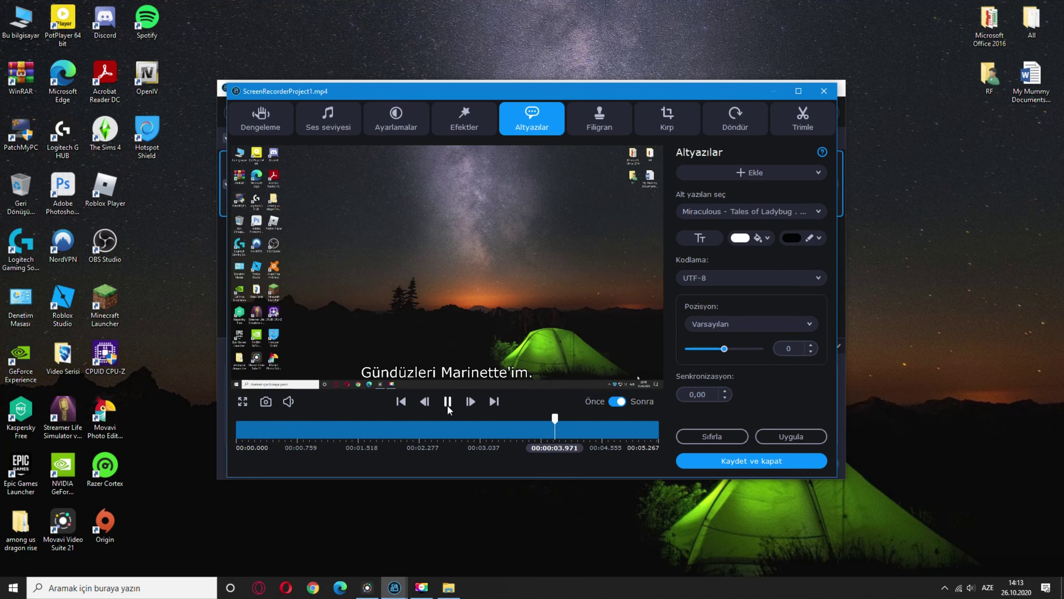
click(514, 429)
click(447, 401)
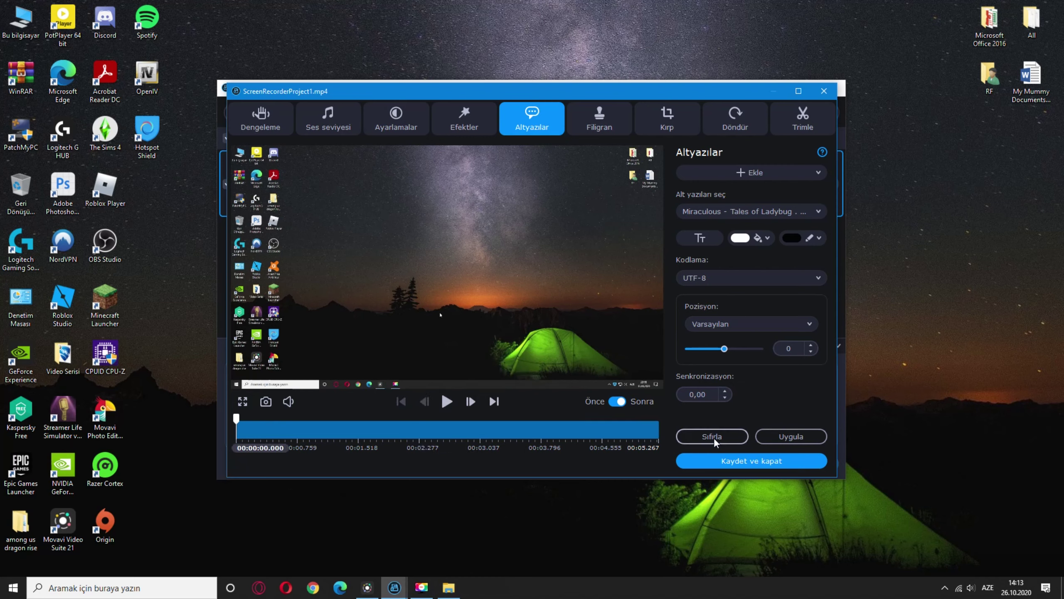
click(752, 460)
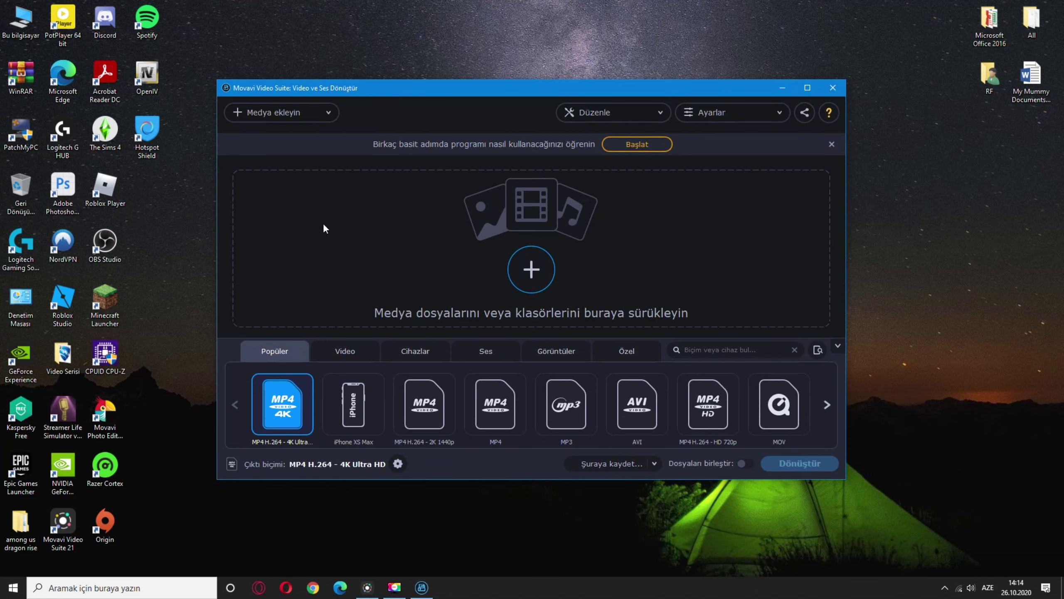
Choose the MP4 H.264 - 2K 1440p output preset and dismiss the getting-started banner
click(424, 404)
click(345, 351)
click(832, 144)
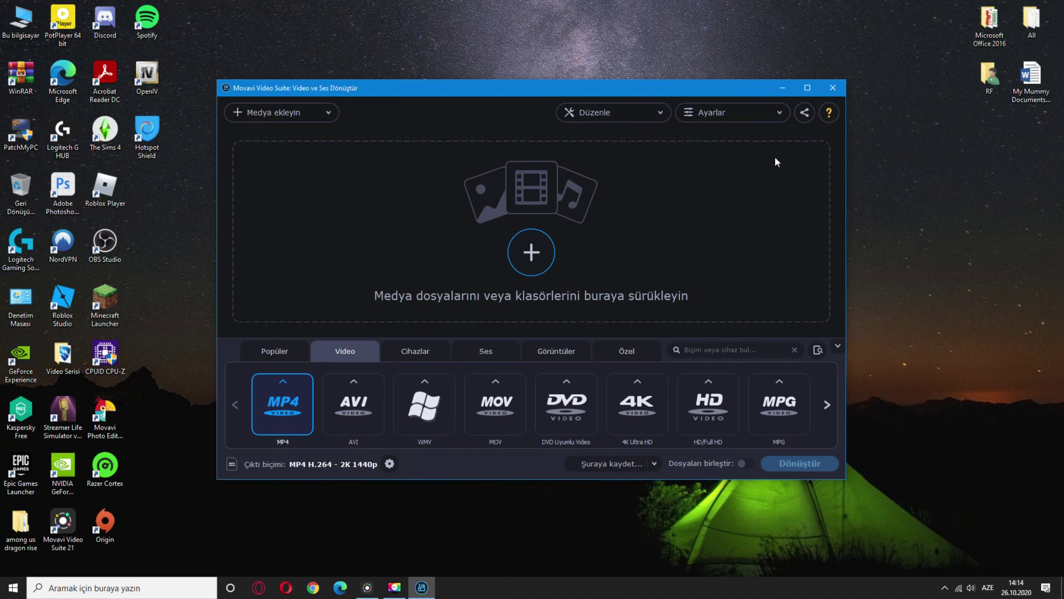
Browse the audio output formats and examine the device presets for Android and Apple
click(634, 350)
click(468, 354)
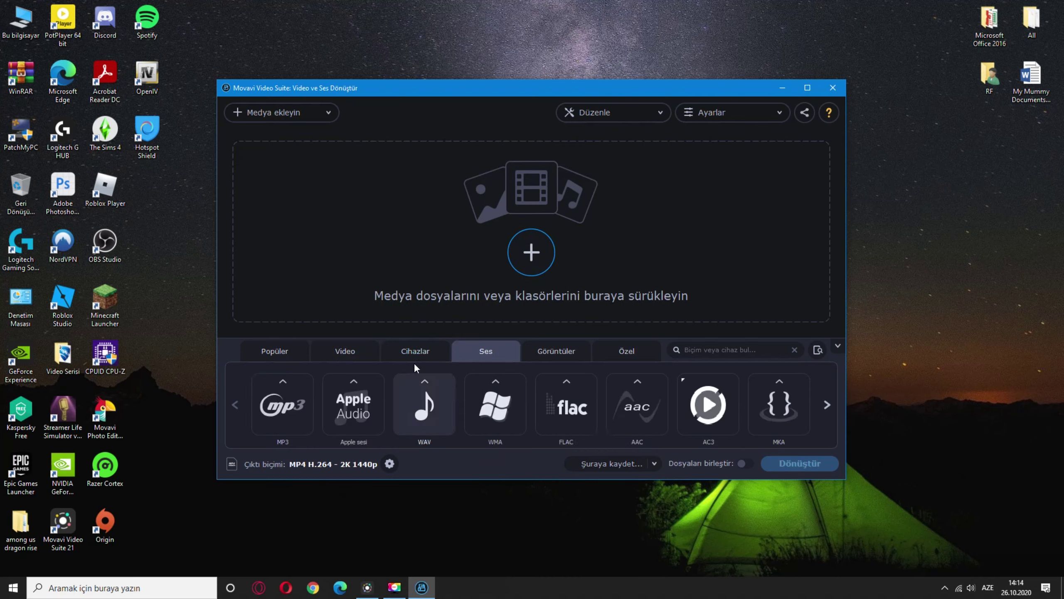
click(411, 354)
click(581, 392)
click(579, 392)
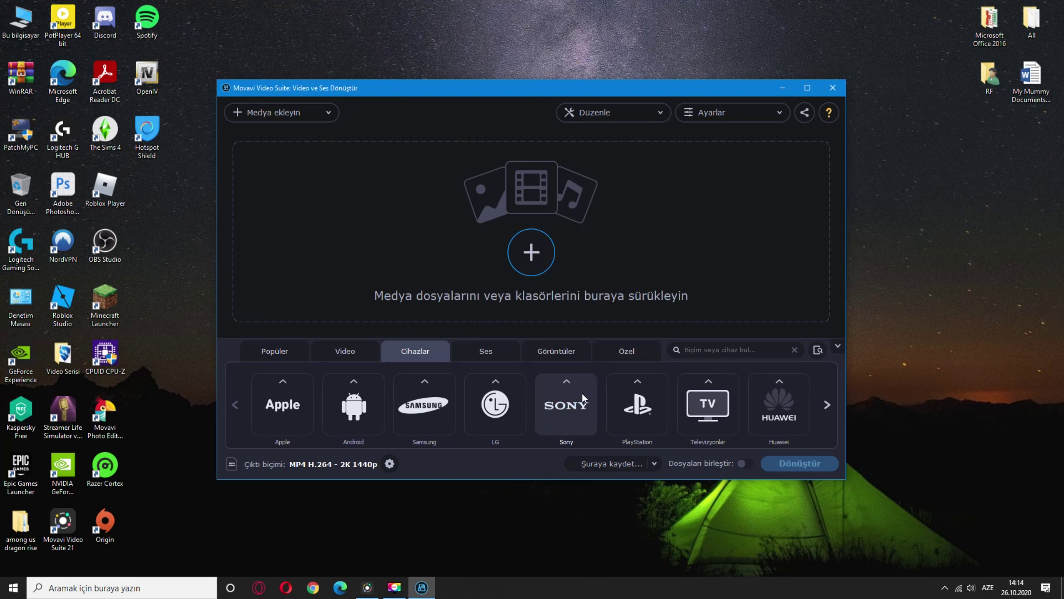
click(369, 402)
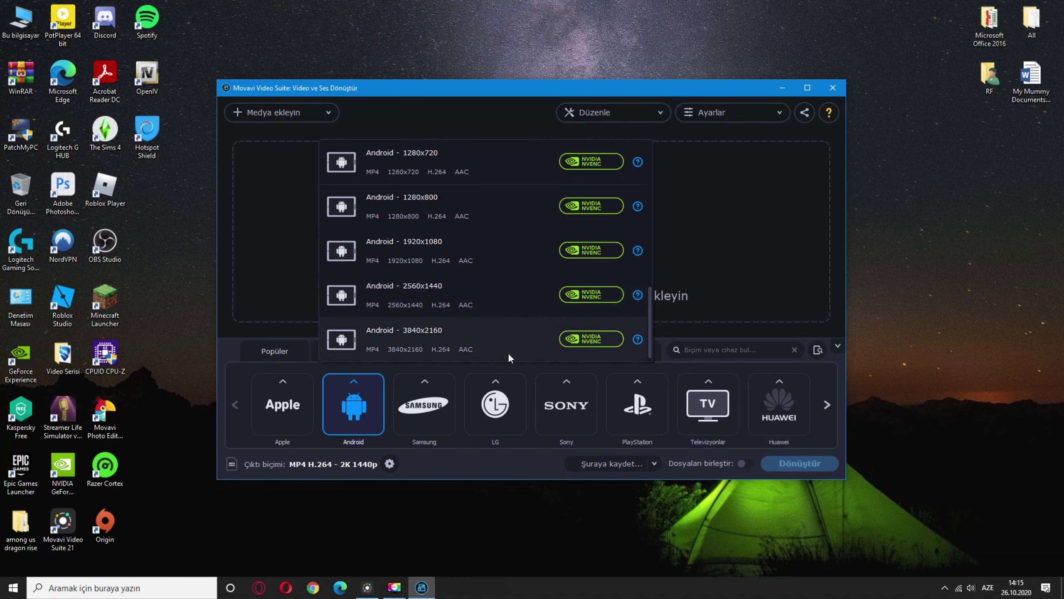
click(281, 409)
scroll(356, 293, up, 5)
scroll(415, 281, up, 5)
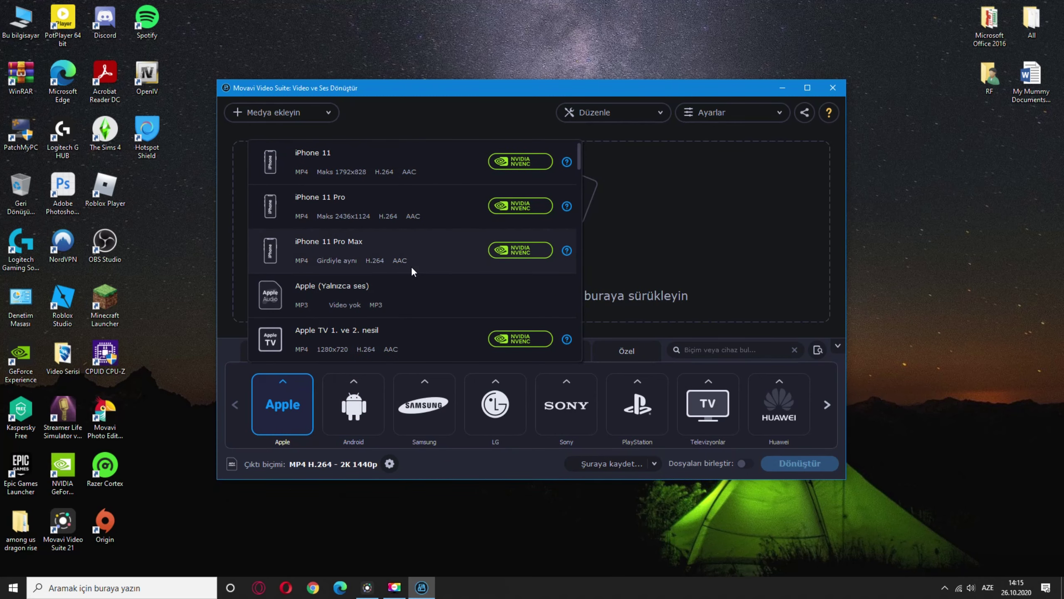
Examine the device presets offered for Samsung and LG
click(424, 405)
scroll(497, 255, up, 10)
scroll(516, 222, up, 10)
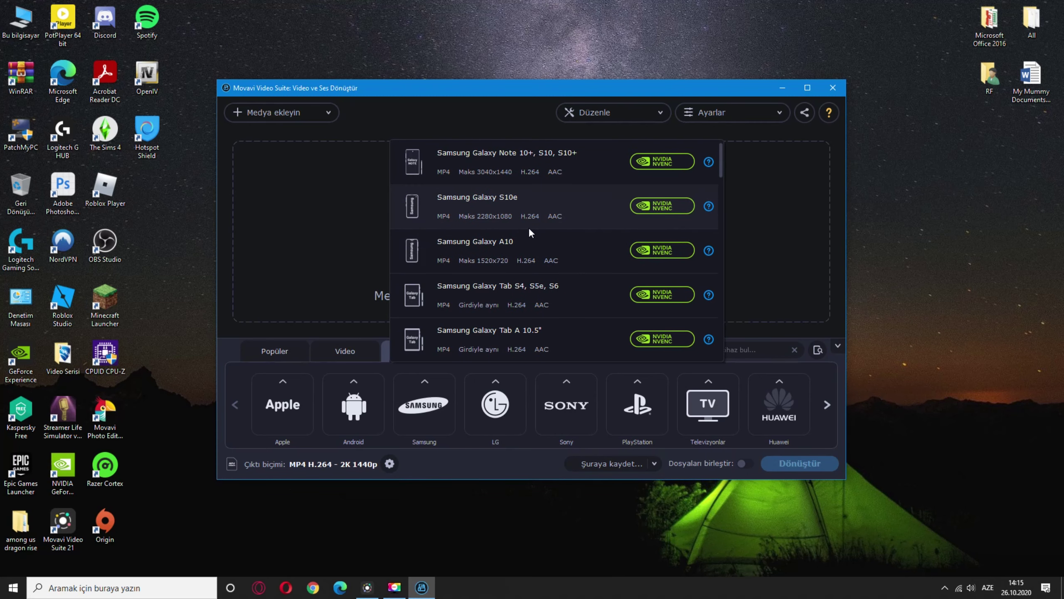
scroll(529, 227, down, 10)
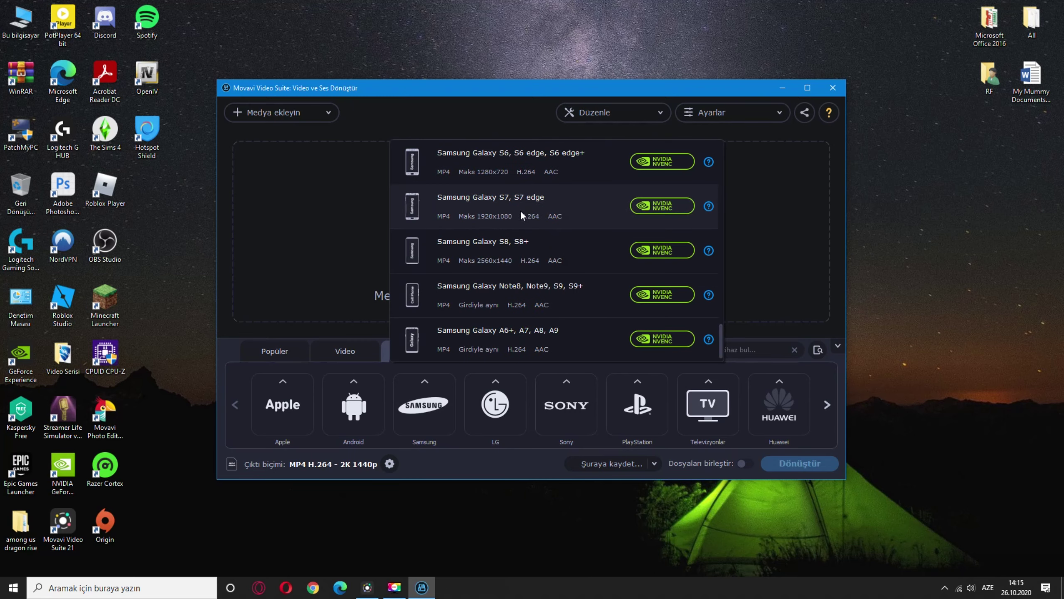
click(495, 378)
click(555, 381)
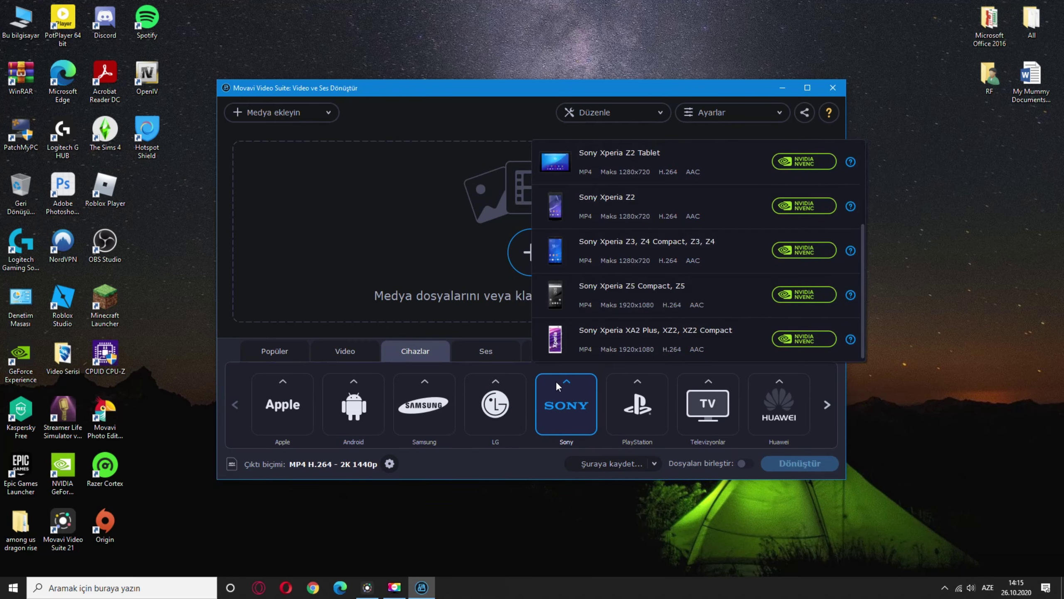
click(495, 390)
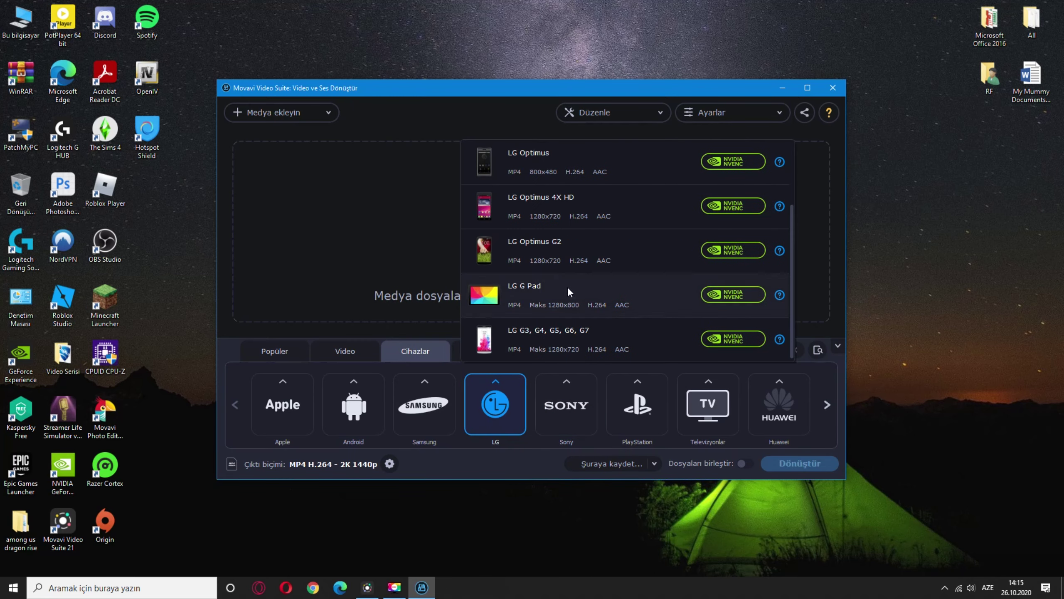
scroll(608, 332, up, 2)
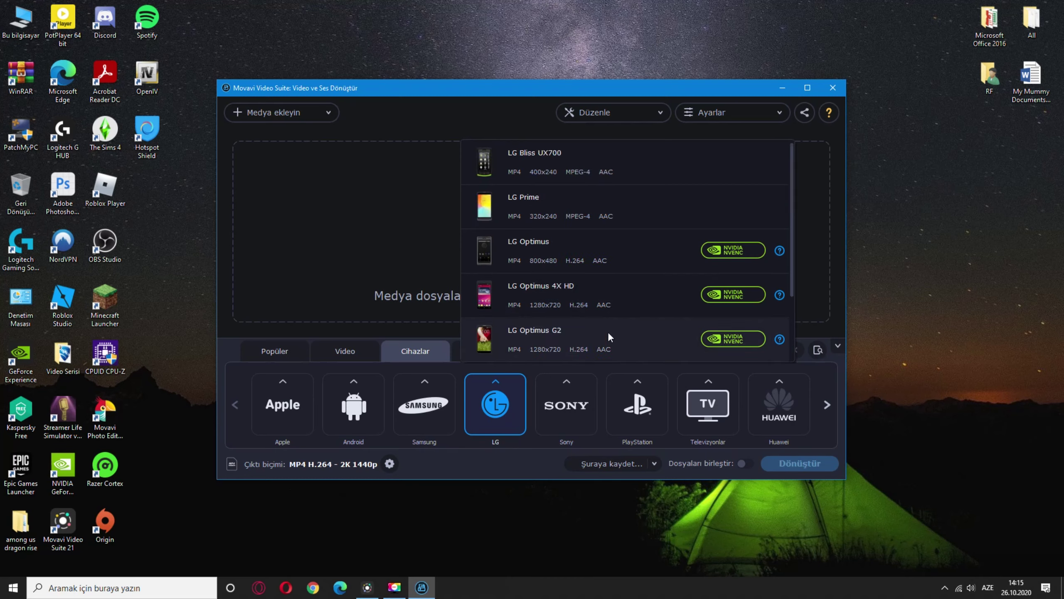
Examine the device presets offered for Sony, PlayStation, televisions and Huawei
click(591, 407)
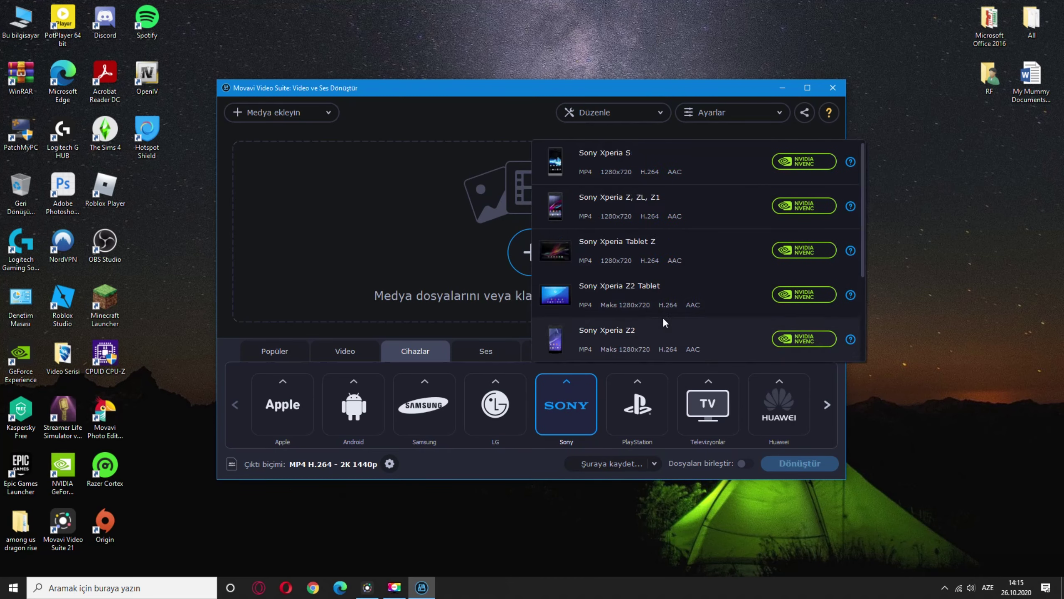
click(683, 404)
click(655, 406)
click(708, 404)
scroll(747, 261, up, 4)
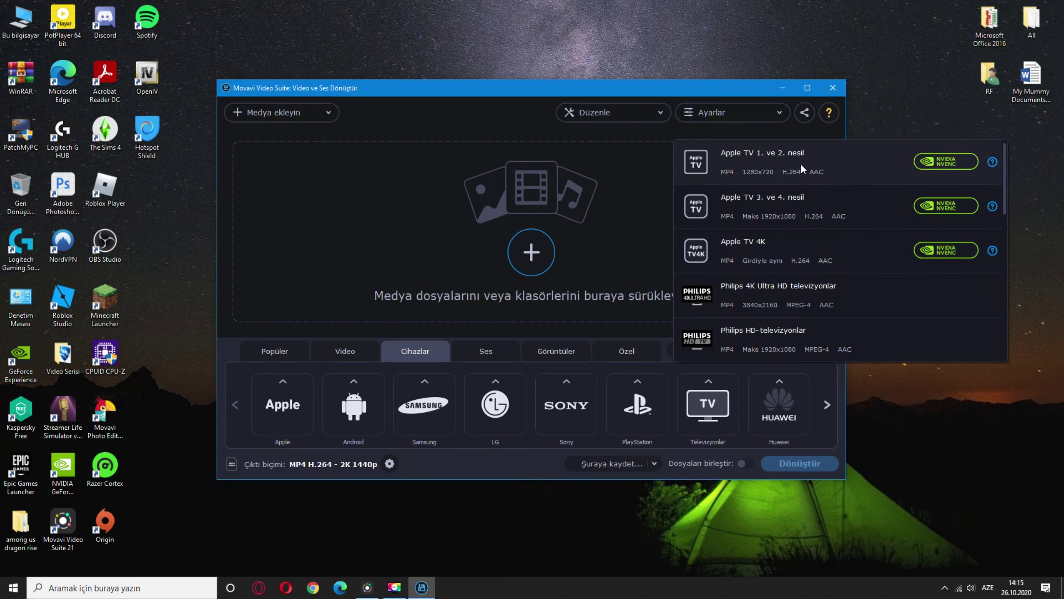
scroll(813, 180, down, 5)
click(764, 418)
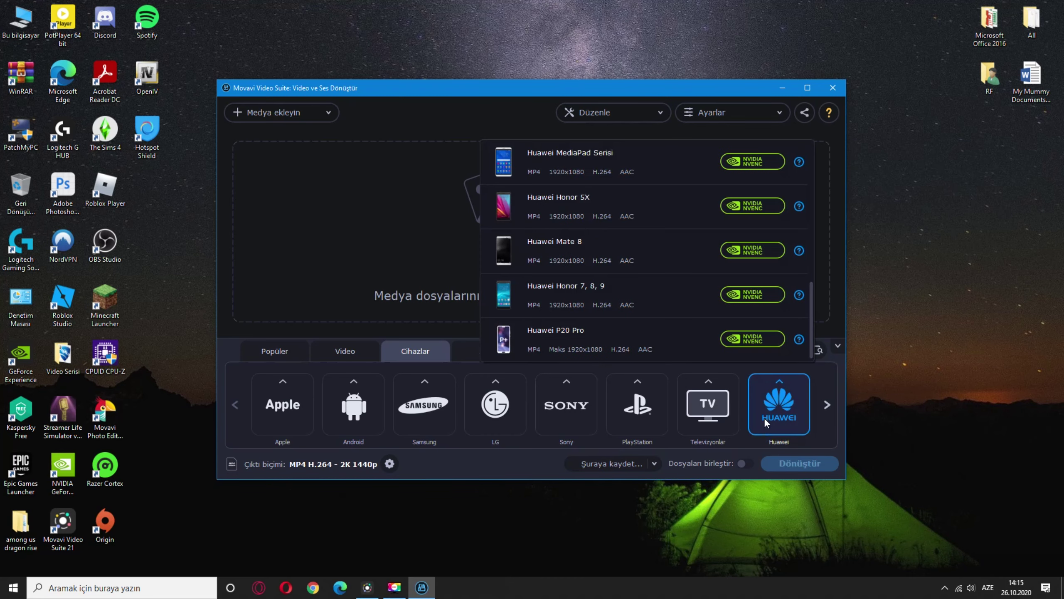
scroll(697, 299, down, 3)
scroll(701, 275, up, 3)
Examine the presets of further device brands, including Windows Phone 8, Amazon Kindle and Xiaomi
click(828, 404)
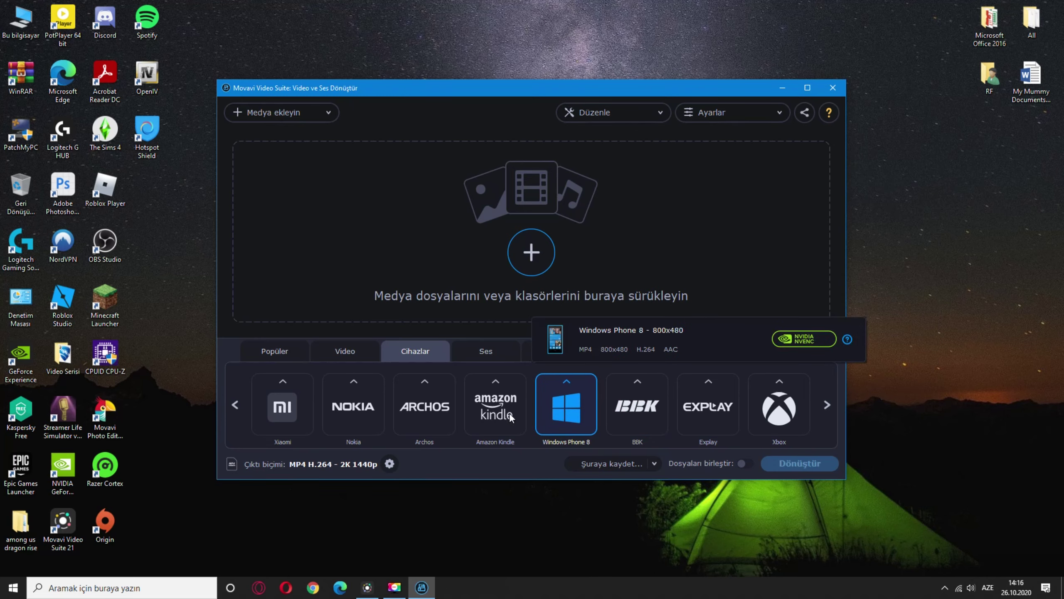
mouse_move(479, 406)
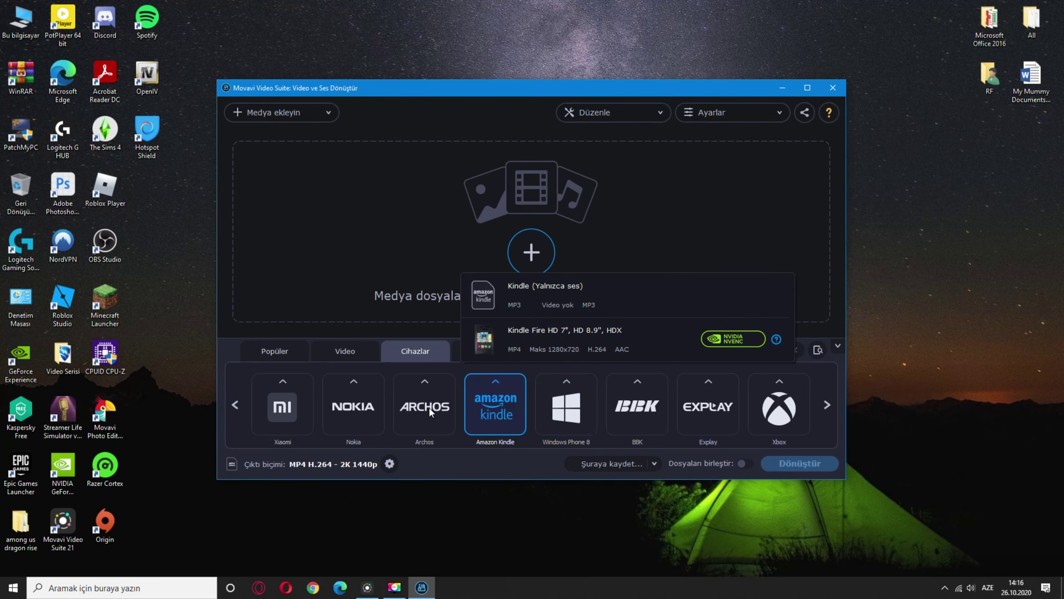
mouse_move(424, 406)
mouse_move(282, 405)
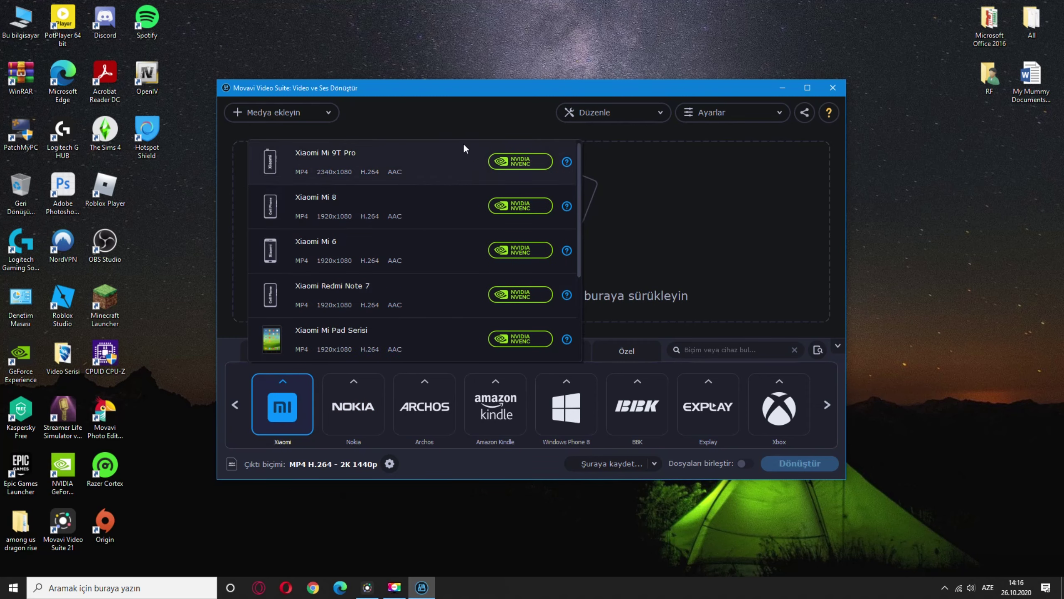
click(826, 405)
Search the output presets for "iphone 11 pro max" and clear the search
click(752, 355)
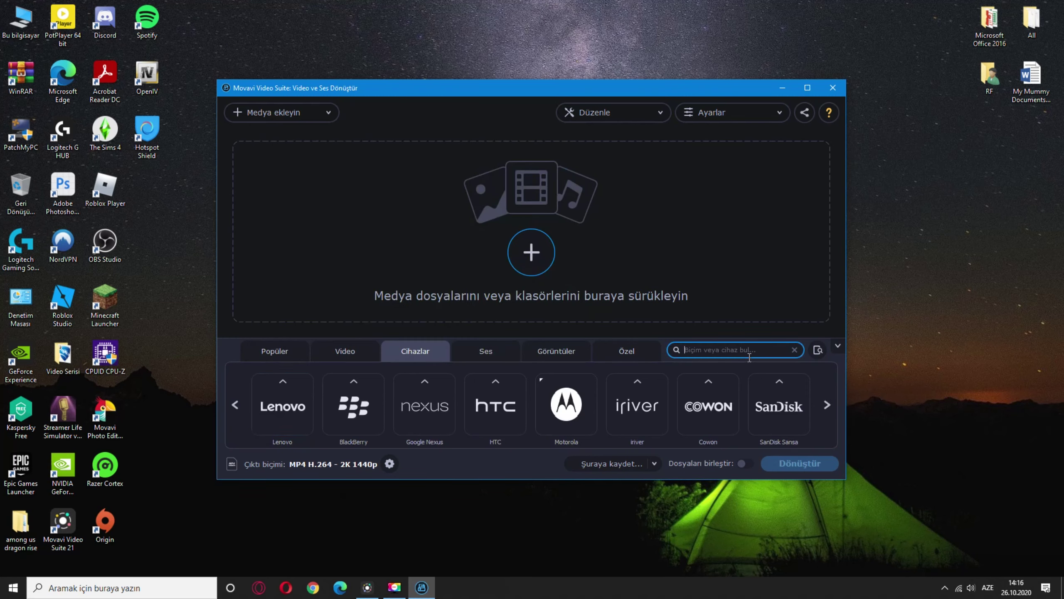
text(iphone 11 pro max)
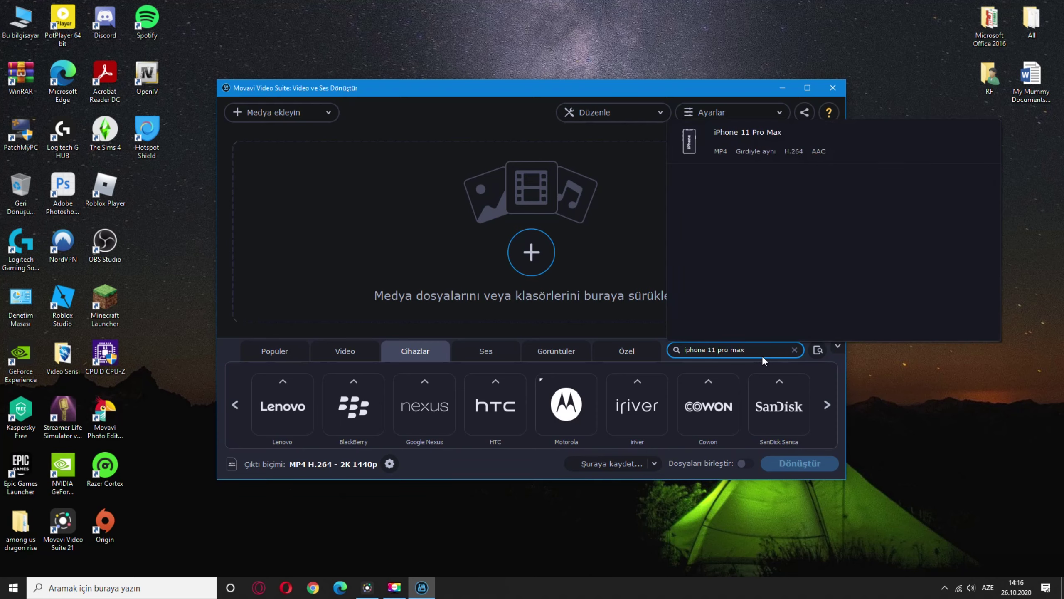
click(795, 349)
Search the output presets for "S20 Ultra" and for "+", and clear the search
text(S20)
key(BackSpace)
key(BackSpace)
key(BackSpace)
key(BackSpace)
text(S20 Ultra)
key(ctrl+a)
key(BackSpace)
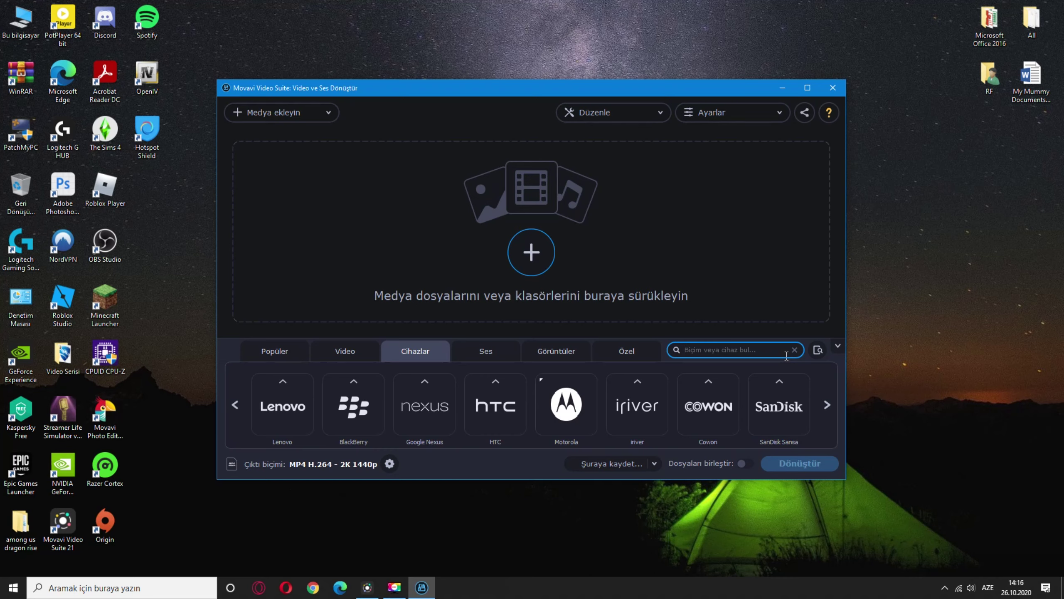
text(+)
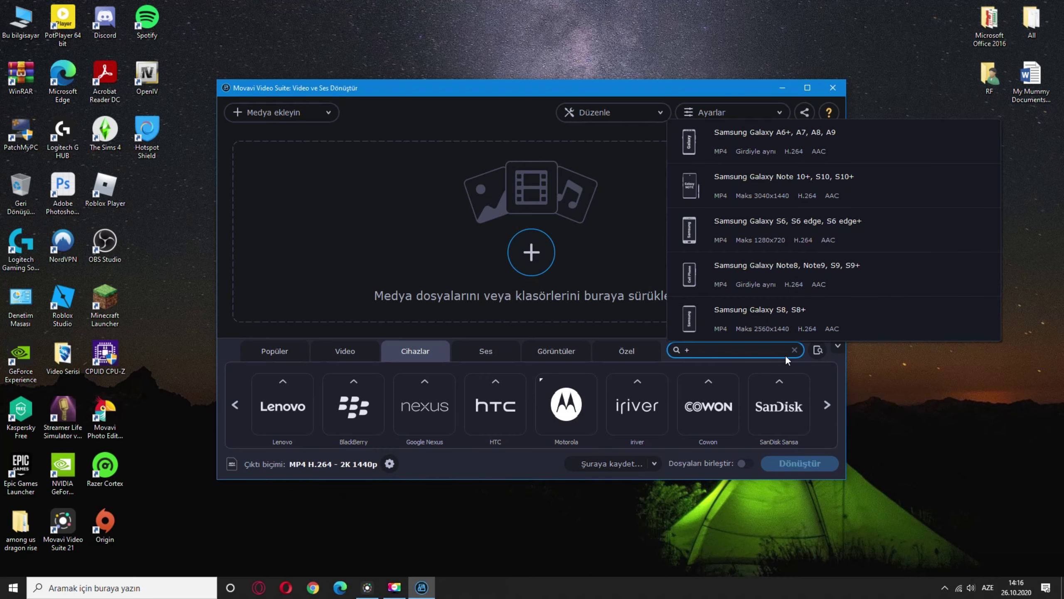
click(794, 350)
click(828, 405)
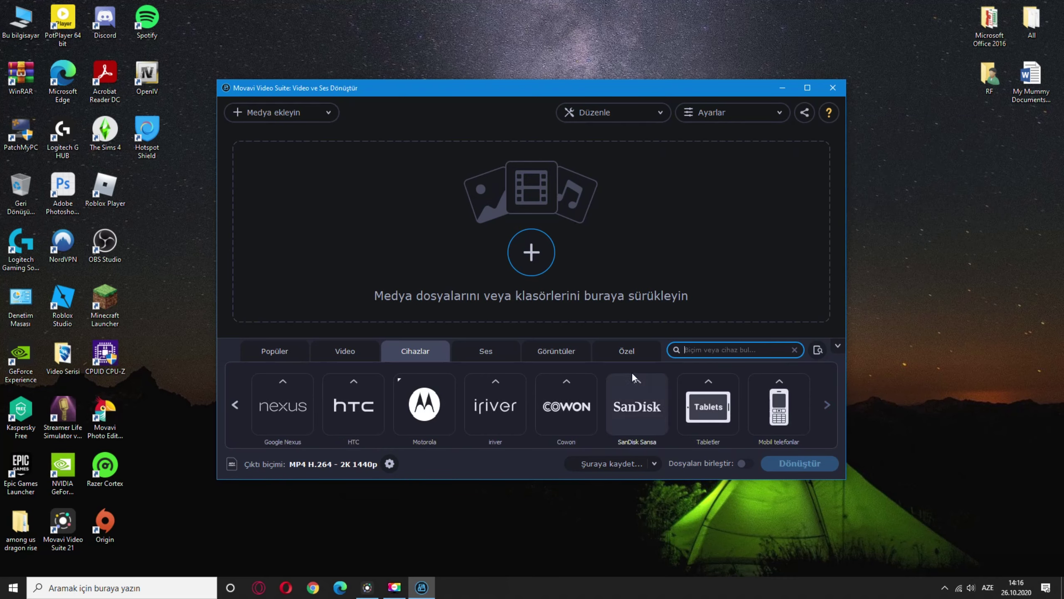
click(716, 303)
click(728, 102)
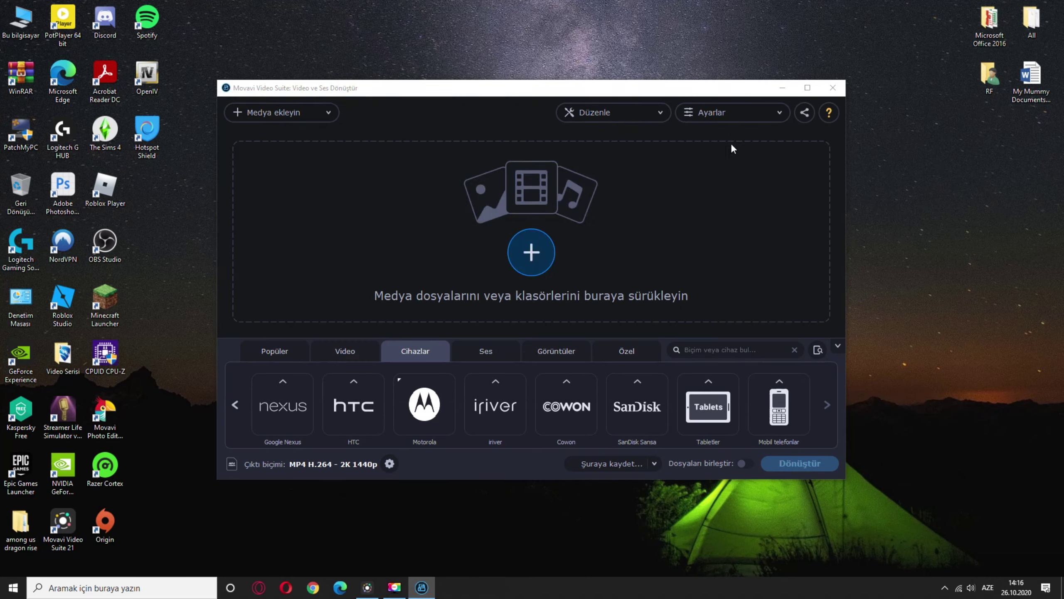
Search the output presets for "Nokia" and choose the Nokia N86/N65/N82/N81 preset
text(Nokia)
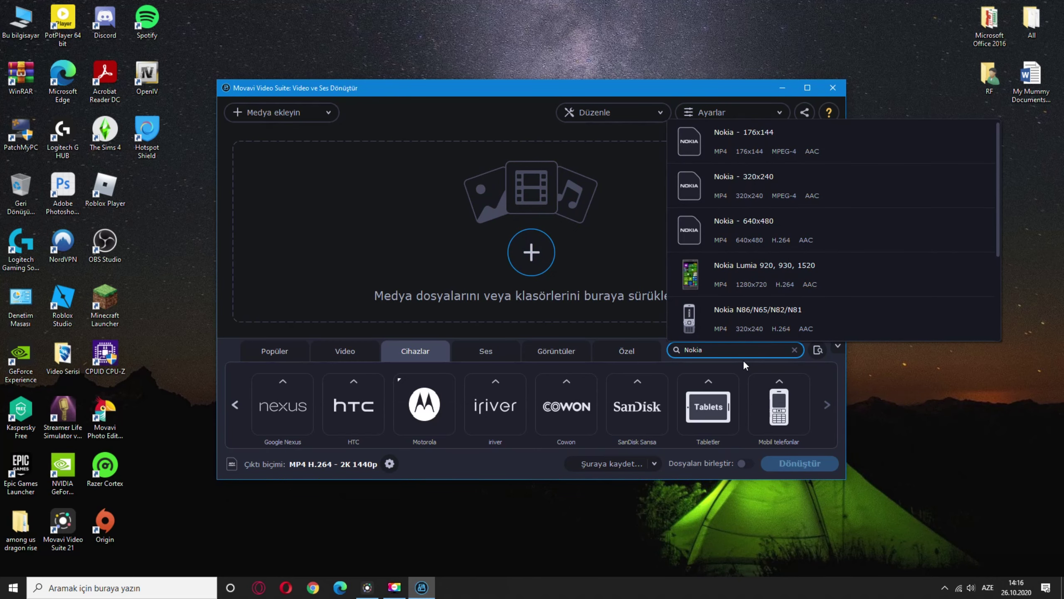
scroll(818, 217, down, 3)
scroll(823, 222, up, 3)
scroll(822, 234, down, 3)
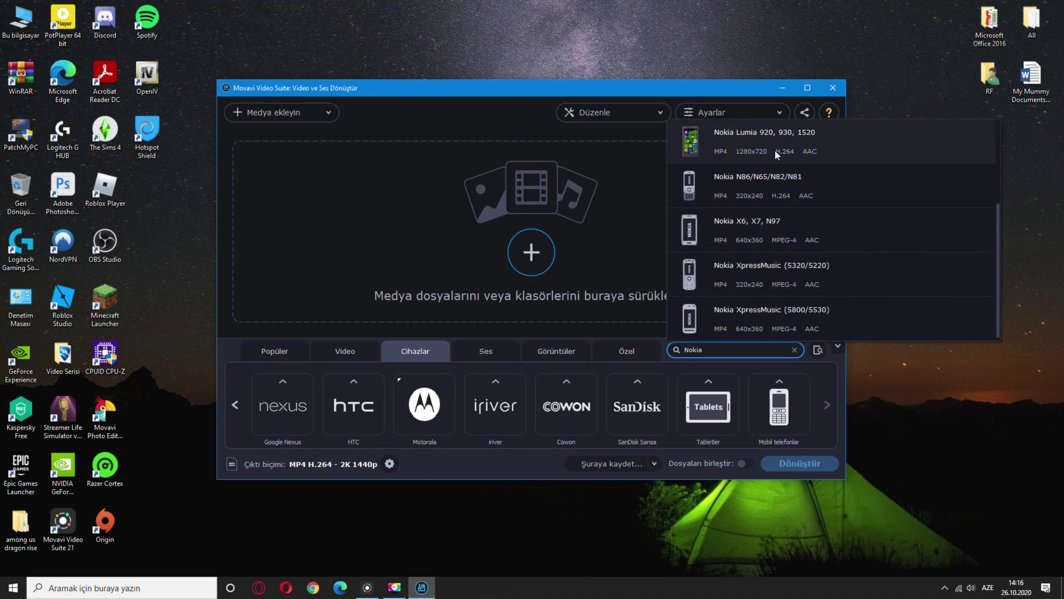
click(762, 191)
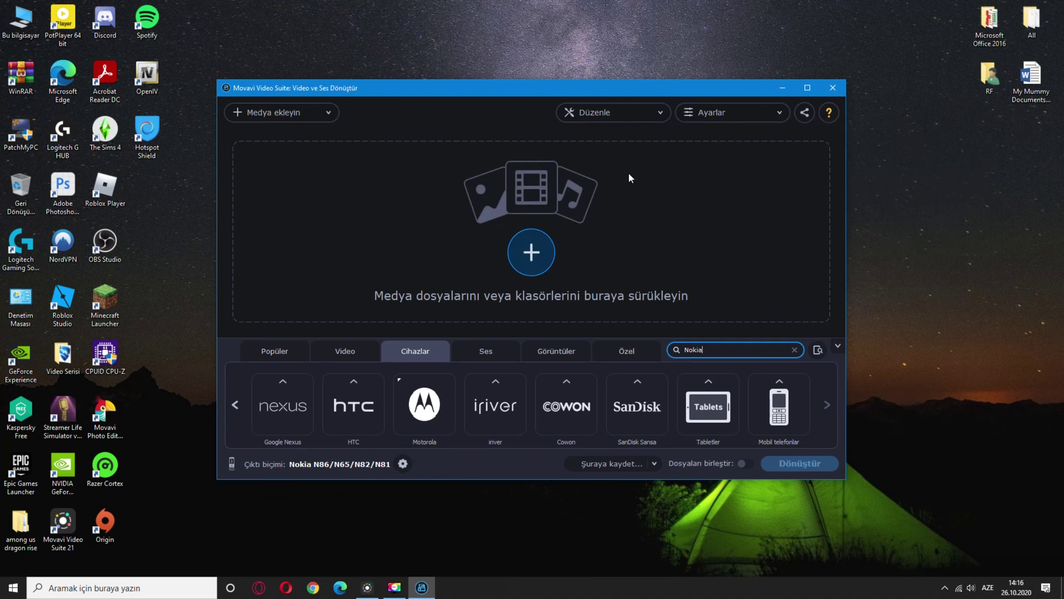
Set the output format to the Google Nexus 10 preset
click(292, 382)
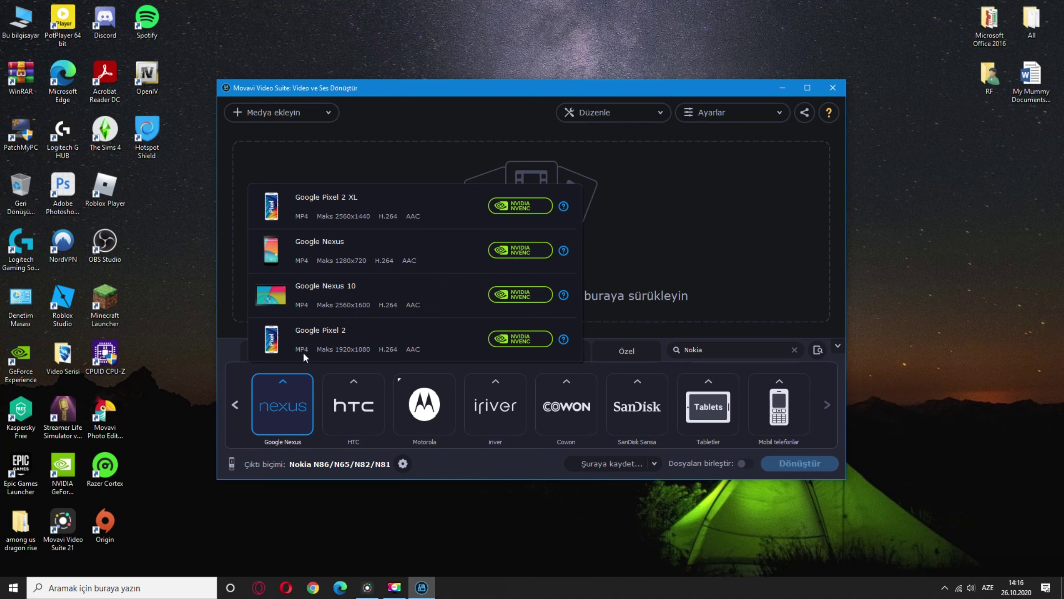
click(336, 280)
Add the video ScreenRecorderProject1.mp4 to the conversion list
click(522, 247)
click(386, 195)
double_click(386, 194)
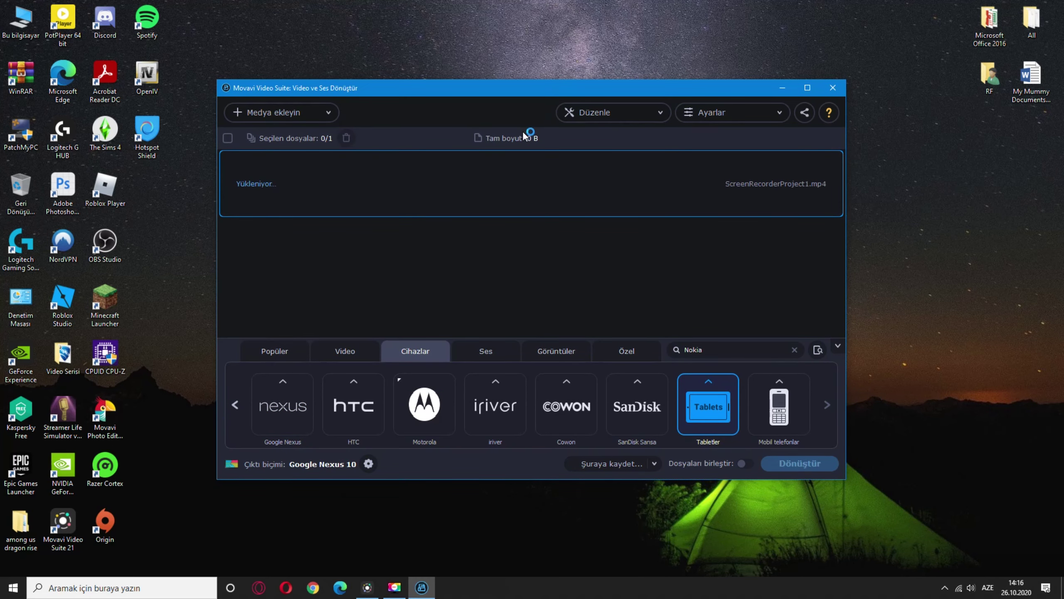
click(505, 184)
drag(476, 236, 482, 237)
click(721, 275)
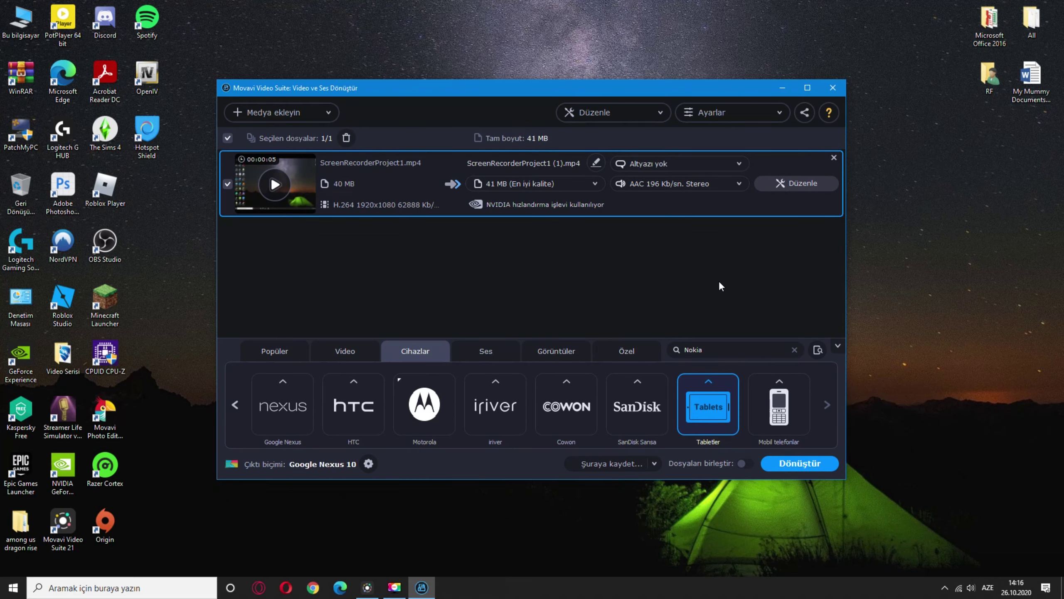
Examine the presets offered for tablets and Motorola devices
click(721, 398)
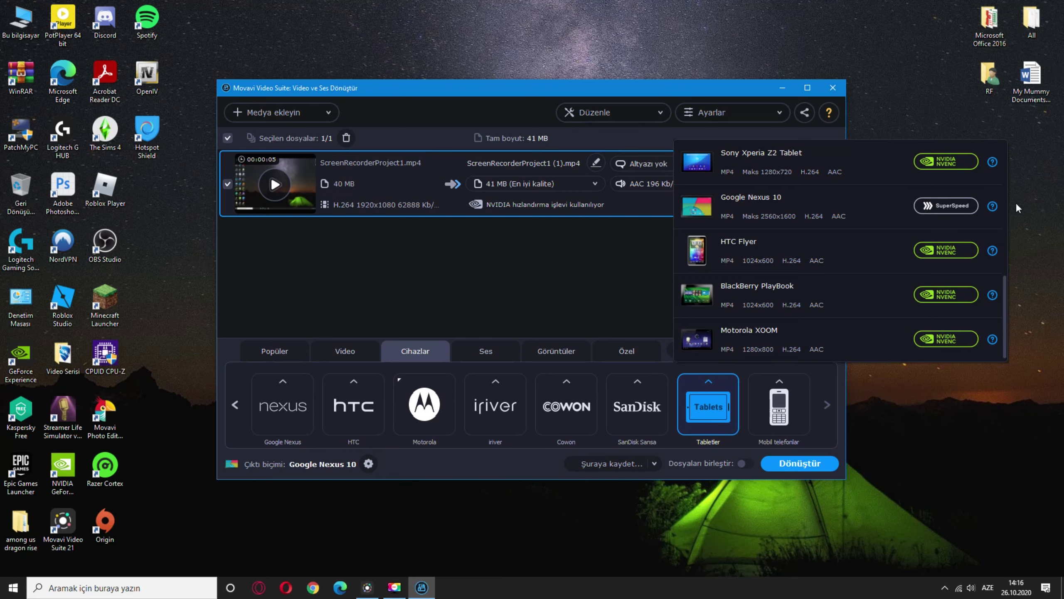
mouse_move(992, 212)
click(424, 419)
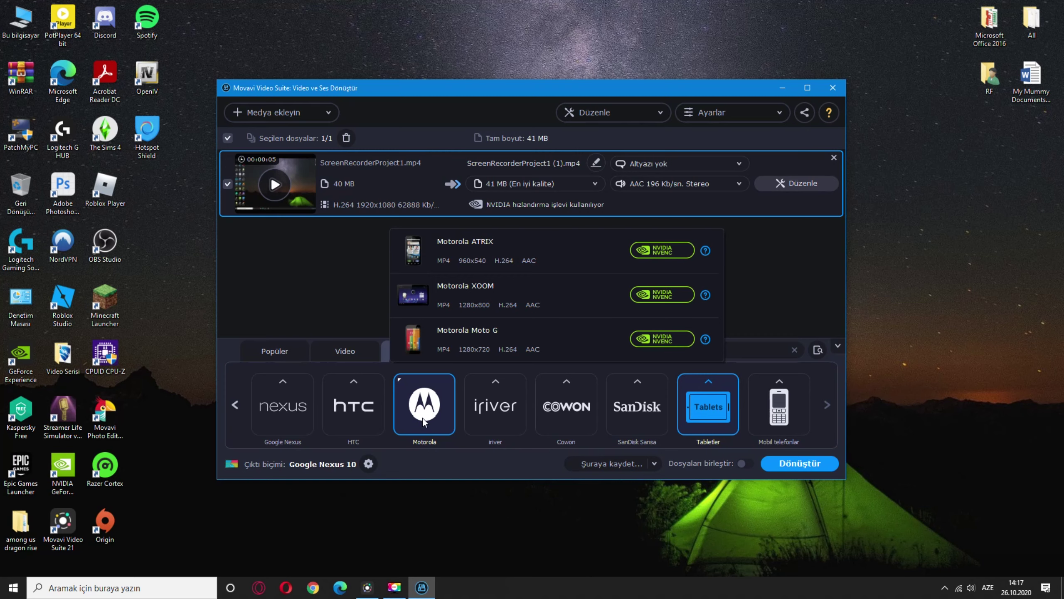